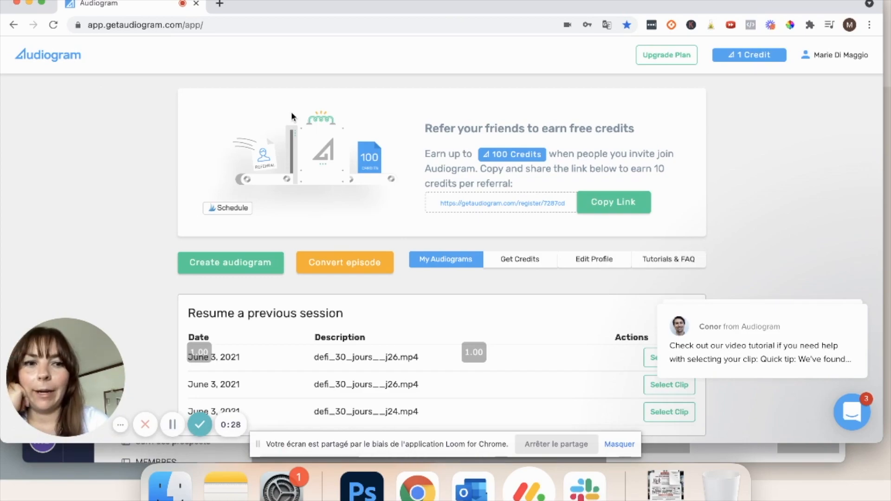
Start a new audiogram and upload the audio file "Defi 30 jours - J23 FAB.mp4" as its source.
scroll(222, 218, down, 1)
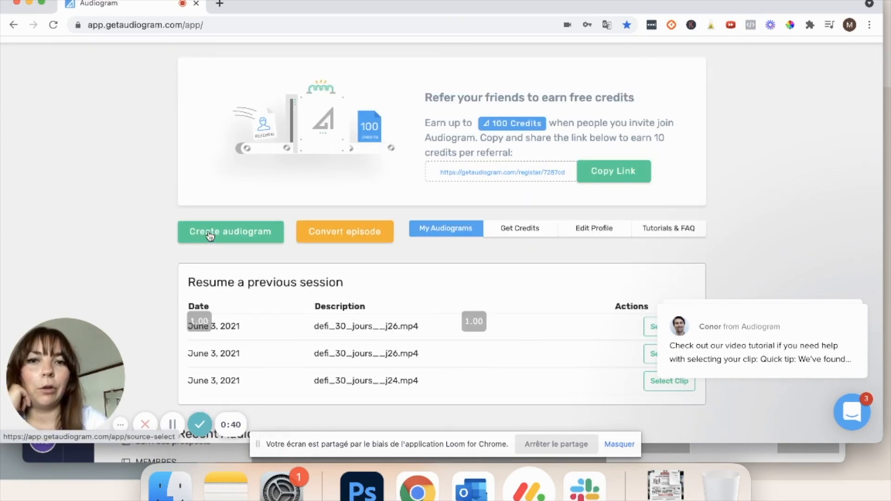
click(210, 236)
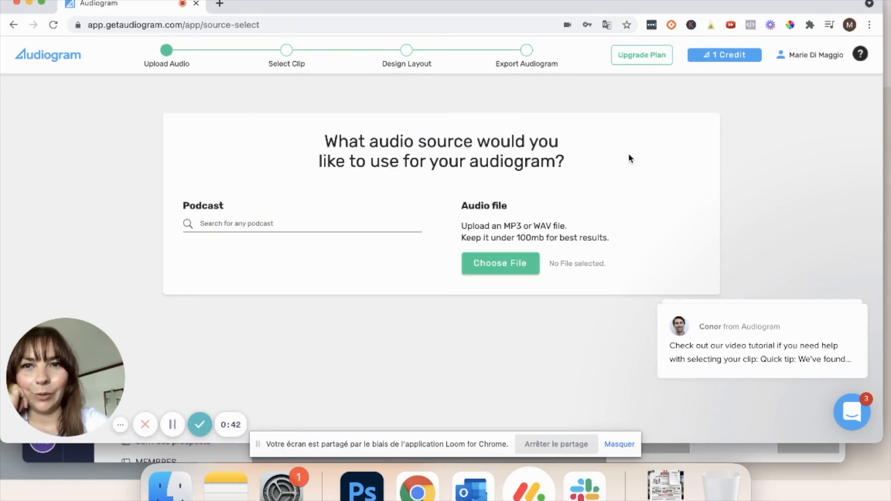
click(500, 263)
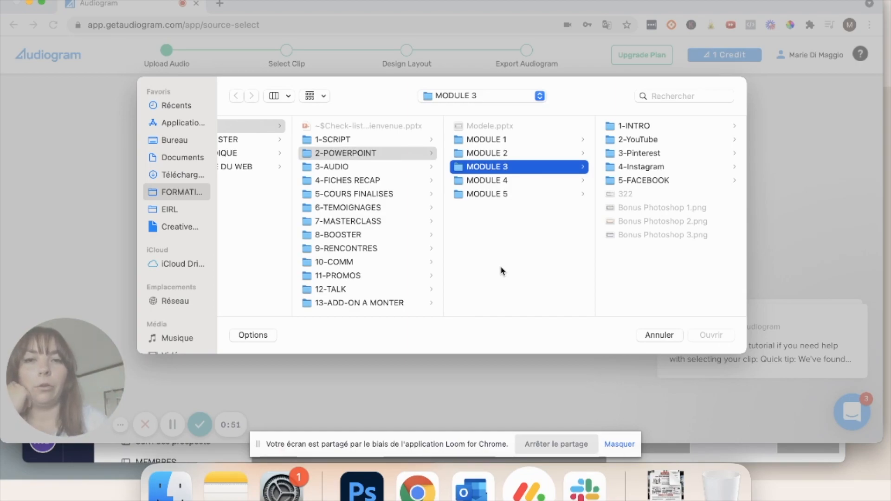
scroll(548, 214, left, 2)
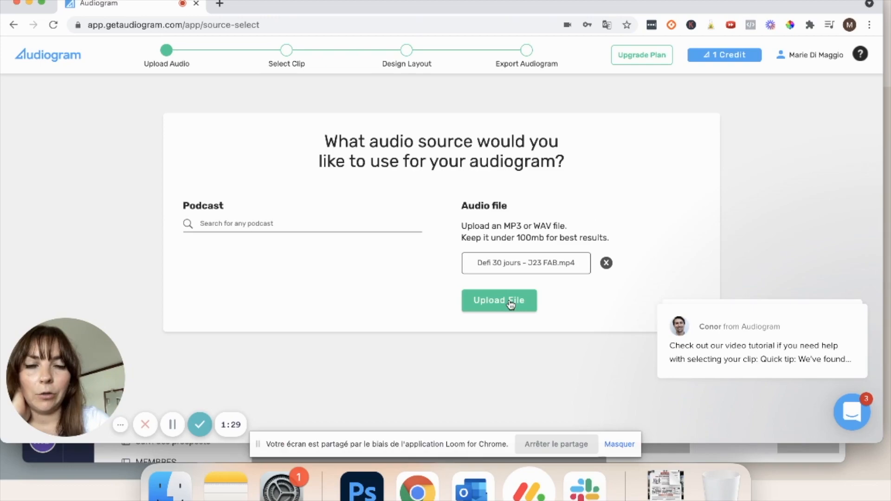
click(511, 304)
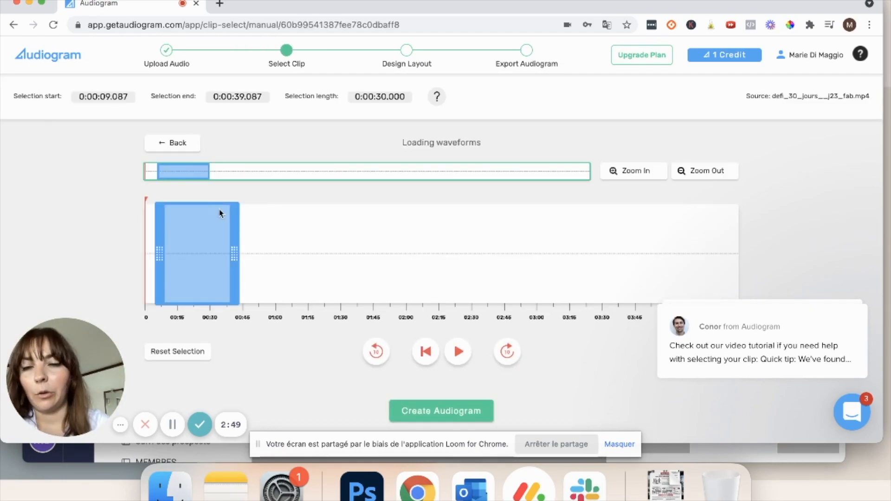
Extend the clip selection to cover the whole recording, from 0:00:00.000 to 0:04:32.600, and check the Audiogram Guidelines on clip length.
drag(237, 250, 772, 230)
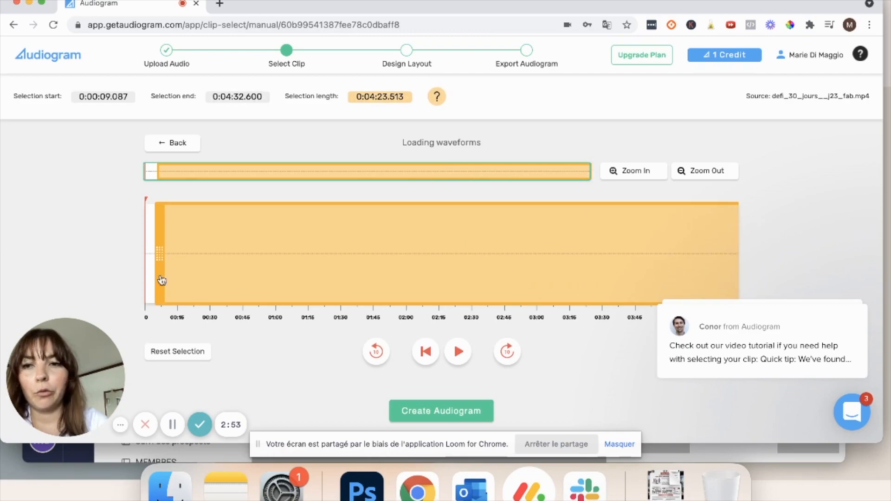
drag(160, 256, 117, 258)
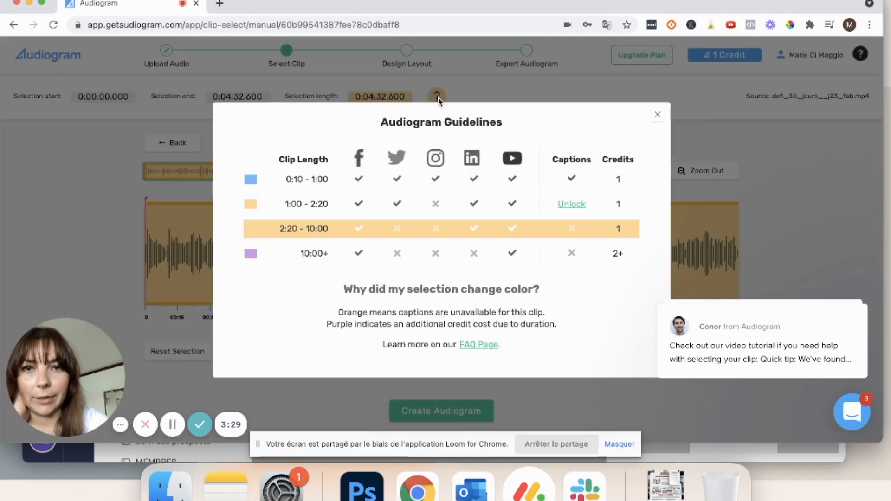
click(436, 100)
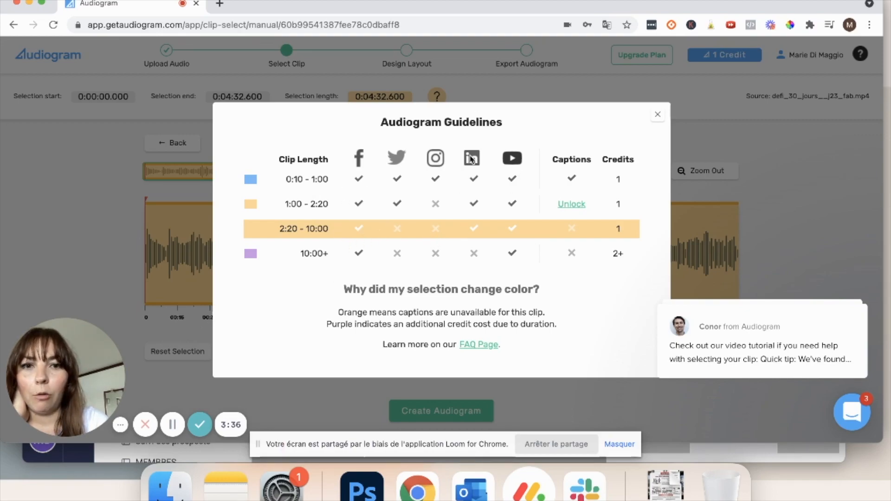
click(657, 115)
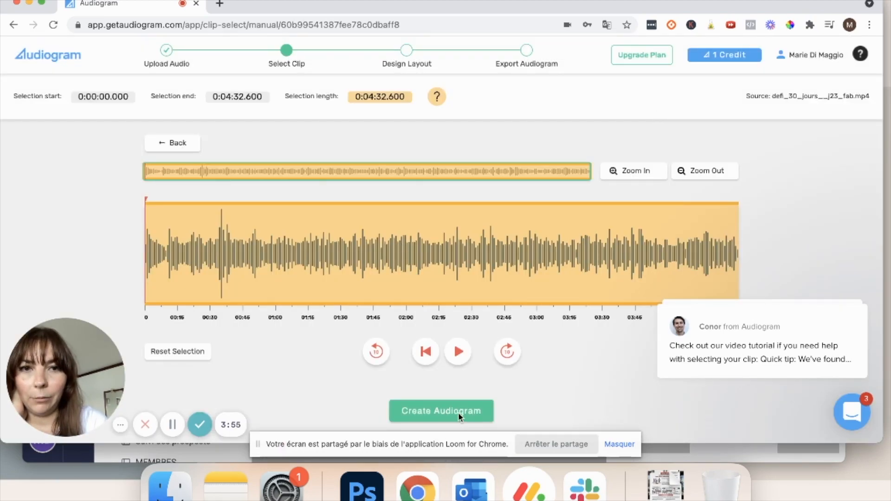
Create an audiogram of the Traditional type from the selected clip.
click(458, 413)
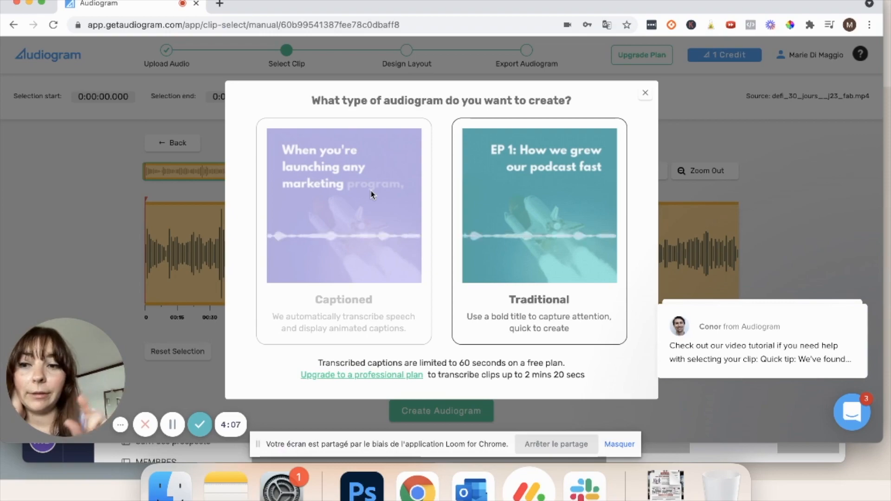
click(616, 160)
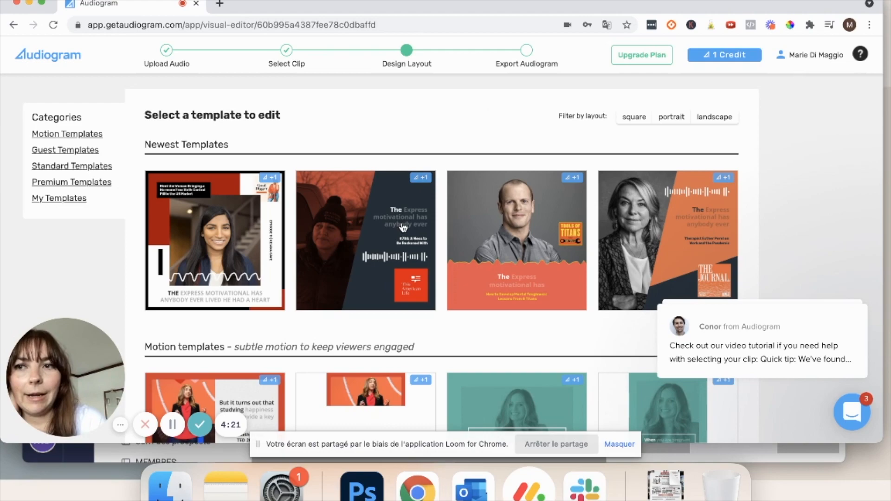
Browse the template gallery down to My Templates and open the landscape template with the woman walking along the seaside path.
scroll(536, 259, down, 1)
scroll(536, 258, down, 2)
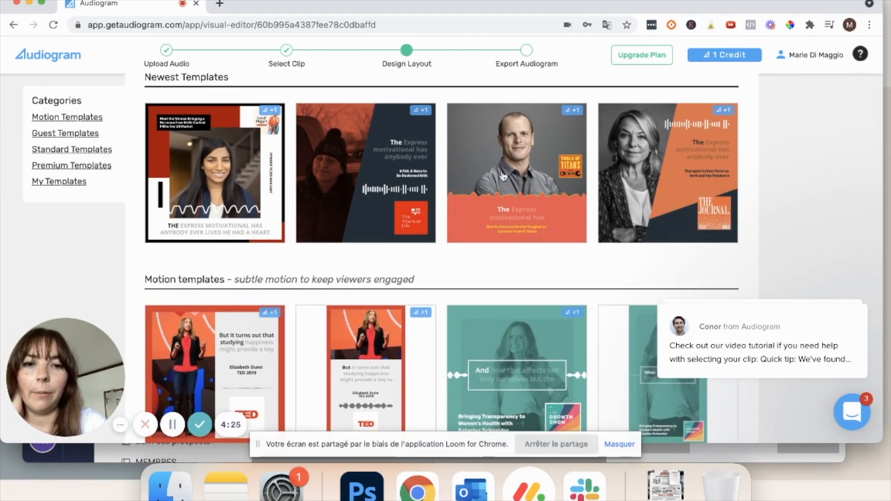
scroll(575, 249, down, 1)
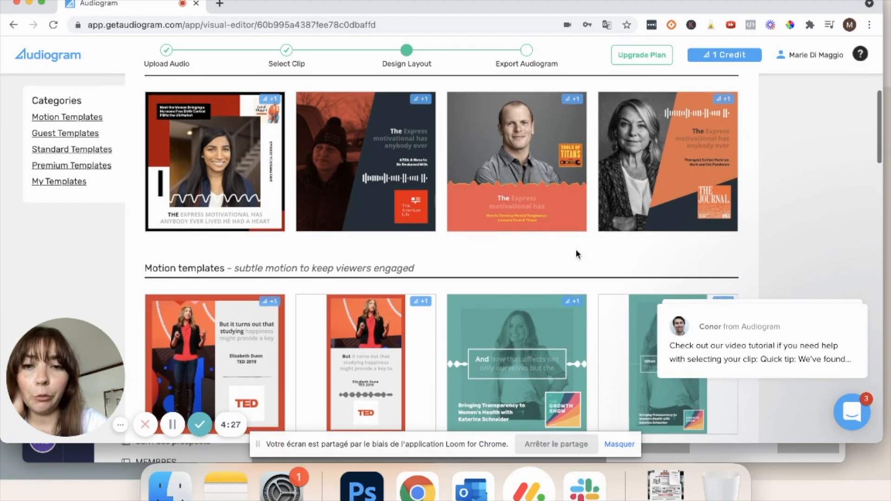
scroll(577, 254, down, 1)
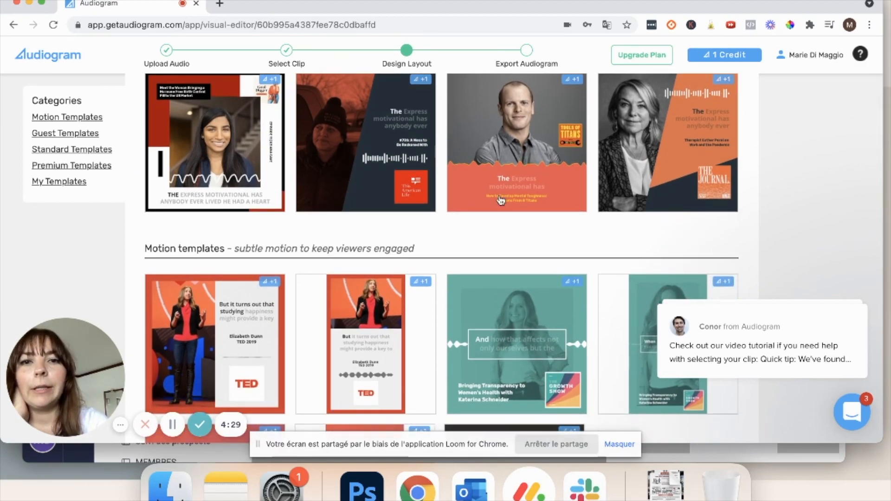
scroll(536, 241, up, 2)
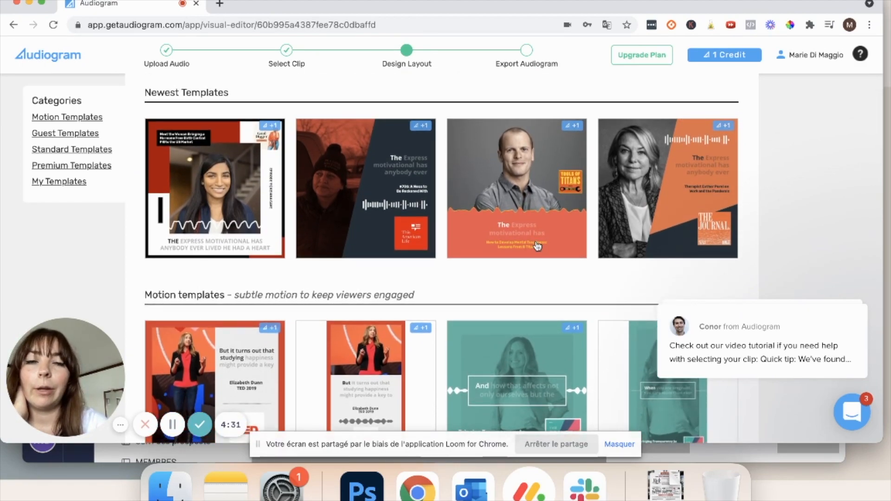
scroll(537, 246, down, 1)
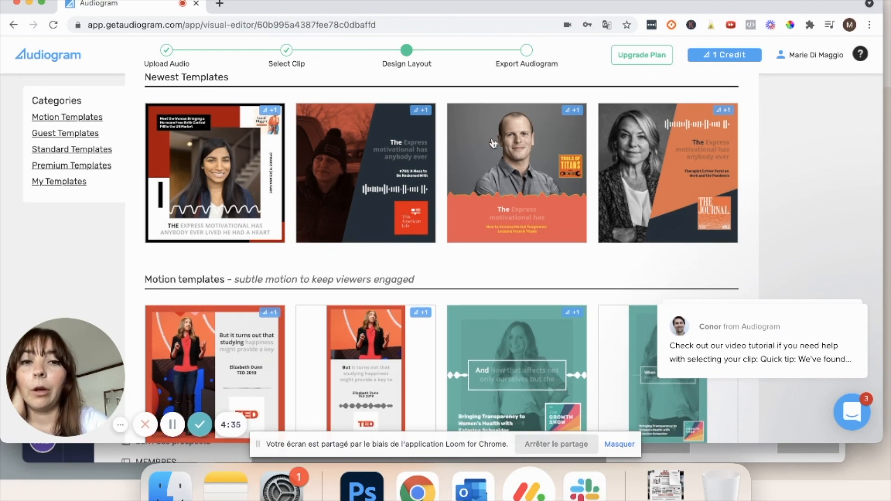
click(502, 176)
click(592, 173)
scroll(491, 235, down, 6)
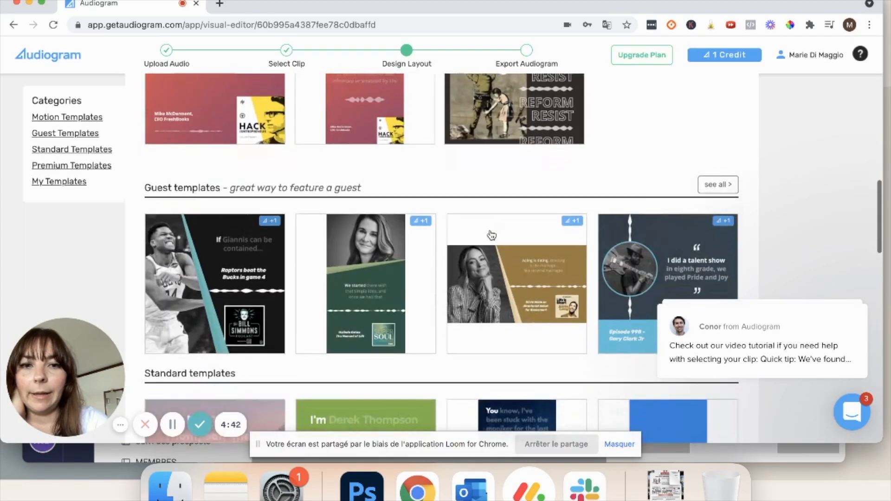
scroll(491, 234, down, 3)
scroll(473, 175, down, 4)
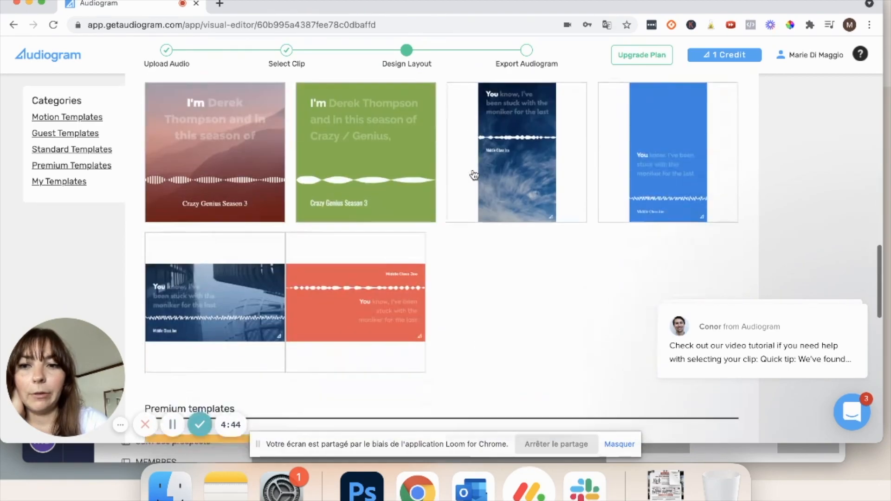
scroll(474, 175, down, 1)
scroll(530, 224, down, 6)
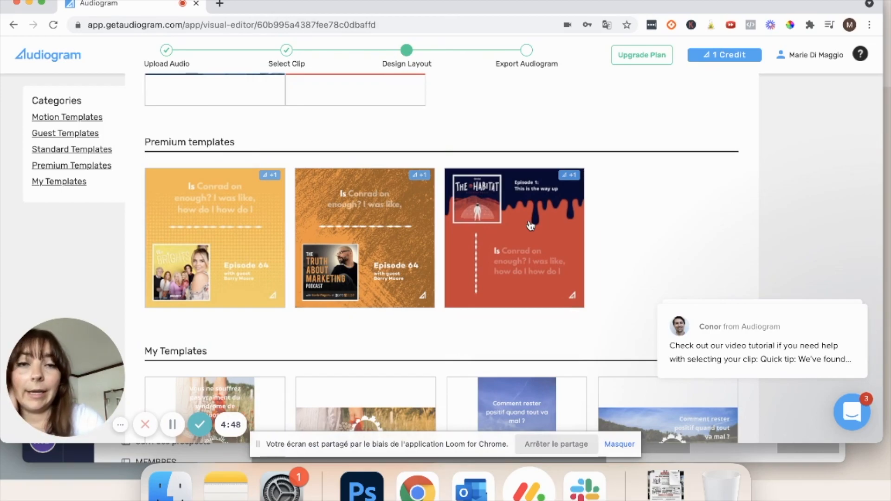
scroll(530, 226, down, 6)
scroll(530, 218, up, 1)
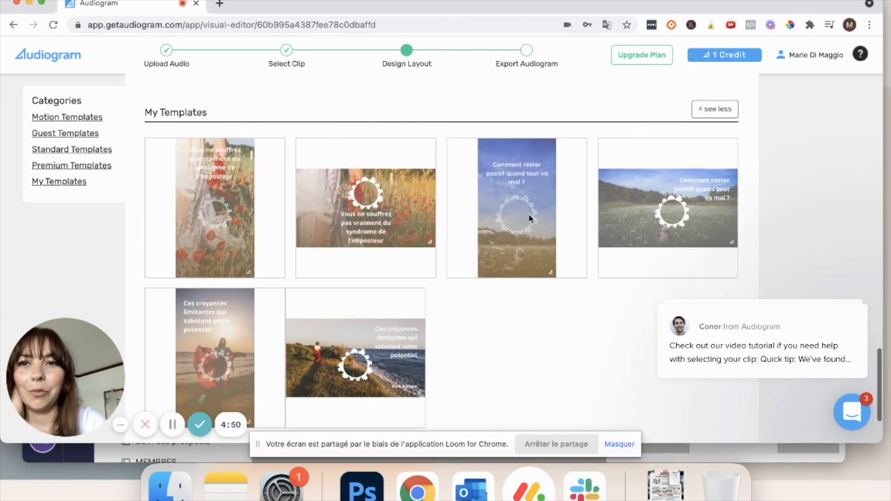
scroll(530, 218, up, 15)
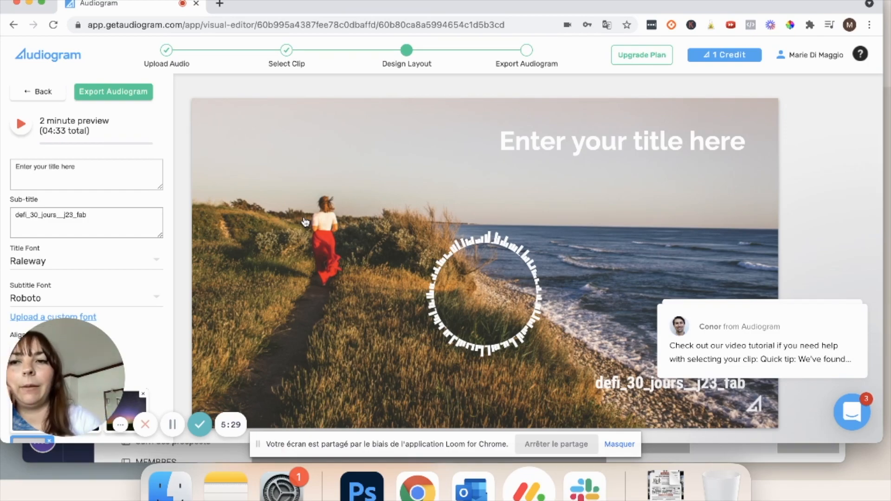
scroll(124, 225, down, 10)
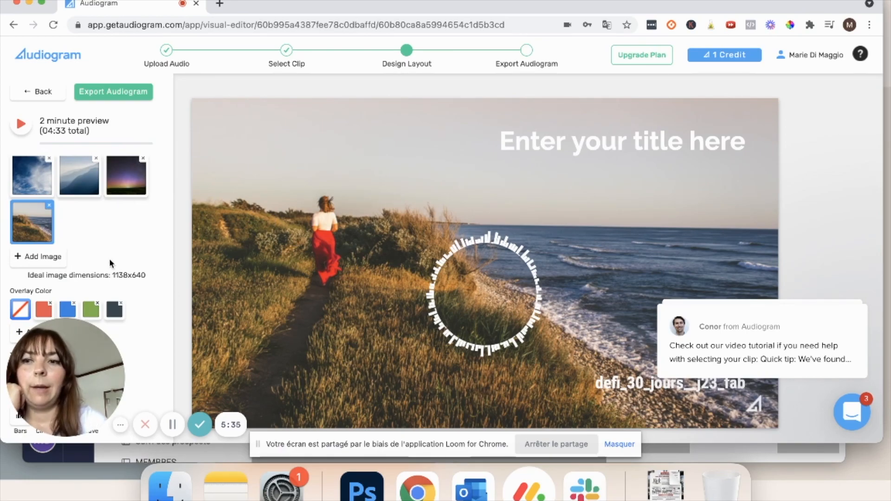
scroll(110, 211, up, 1)
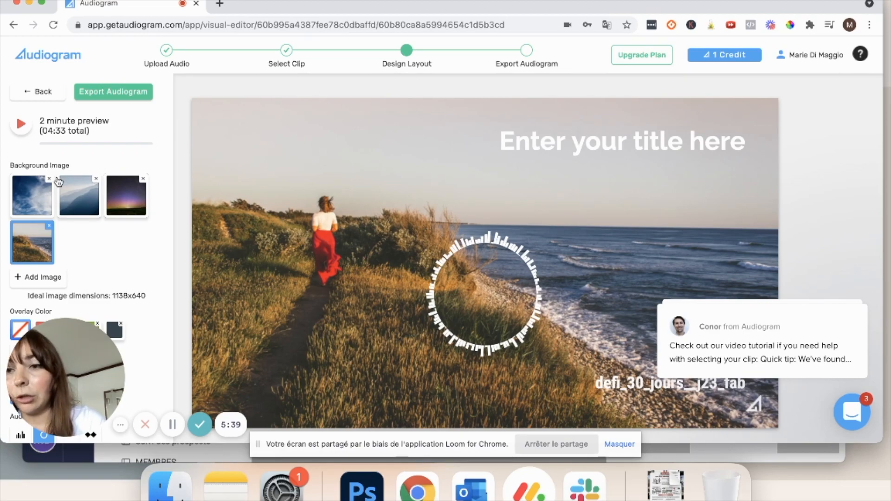
click(43, 277)
click(658, 335)
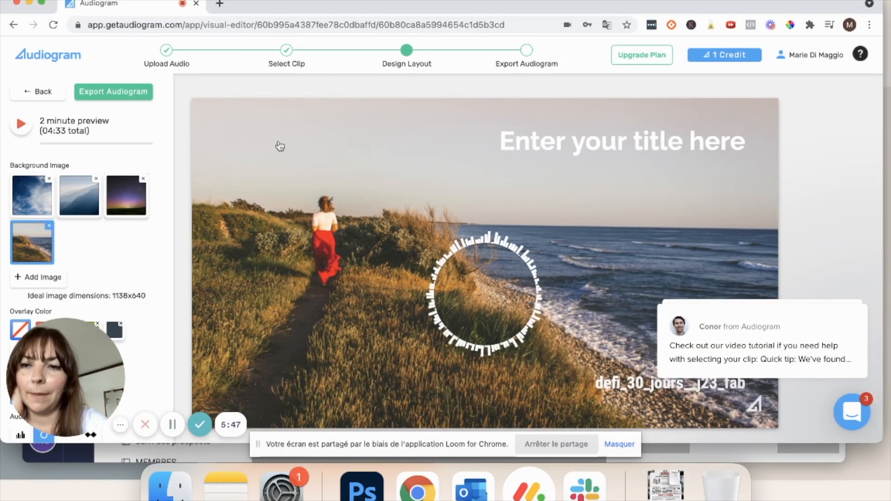
Set the audiogram's title to "Podcast" and its sub-title to "Episode 1".
scroll(75, 183, up, 3)
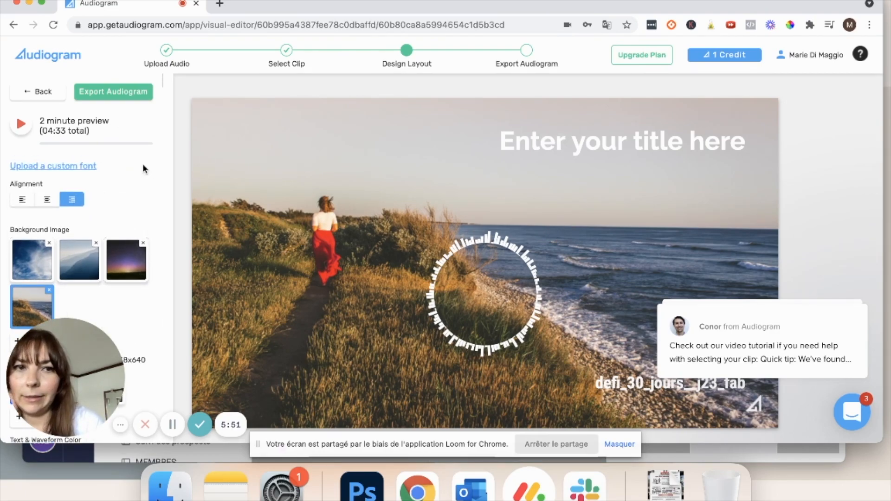
scroll(143, 163, up, 5)
click(29, 167)
drag(129, 167, 2, 164)
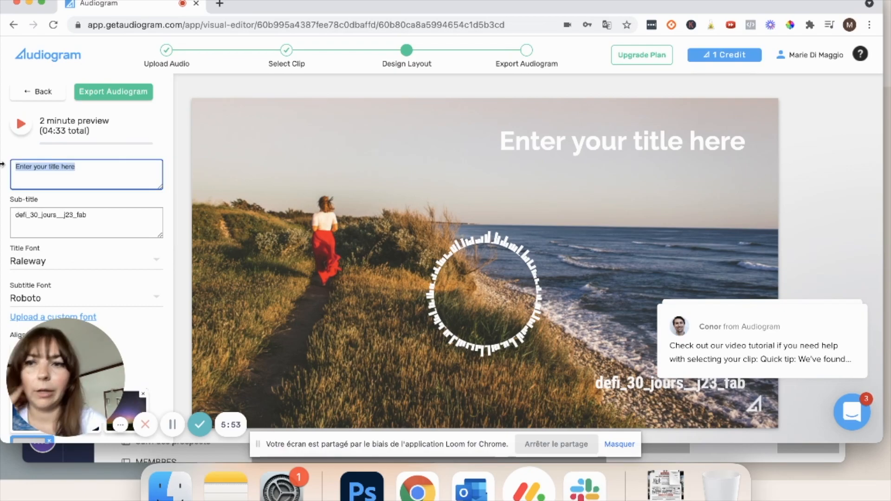
text(Podcast)
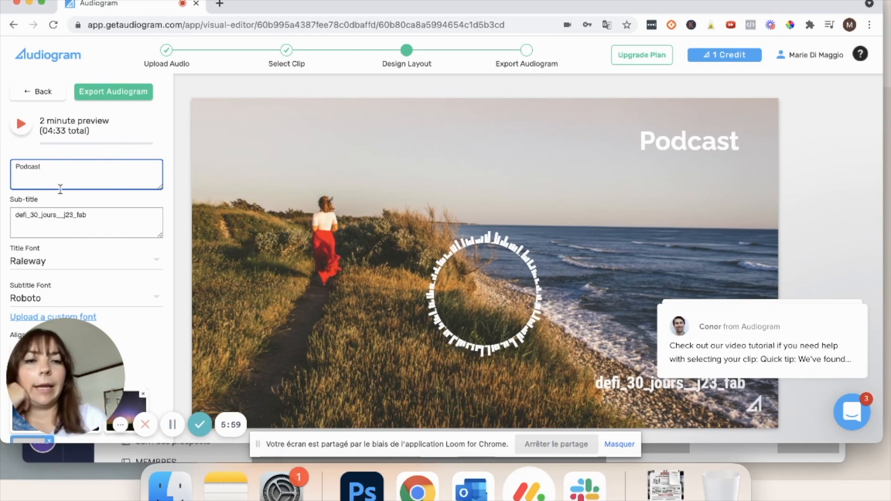
double_click(80, 223)
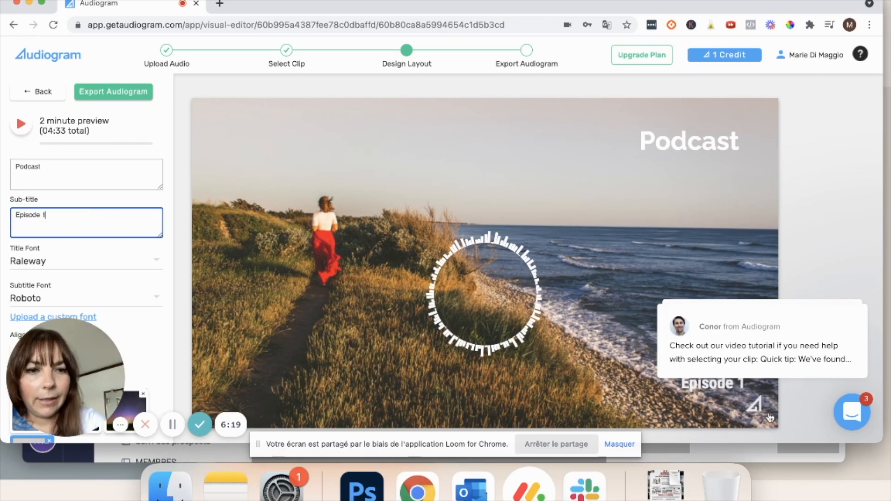
Clear all the chat notifications that cover the audiogram preview.
drag(729, 389, 759, 226)
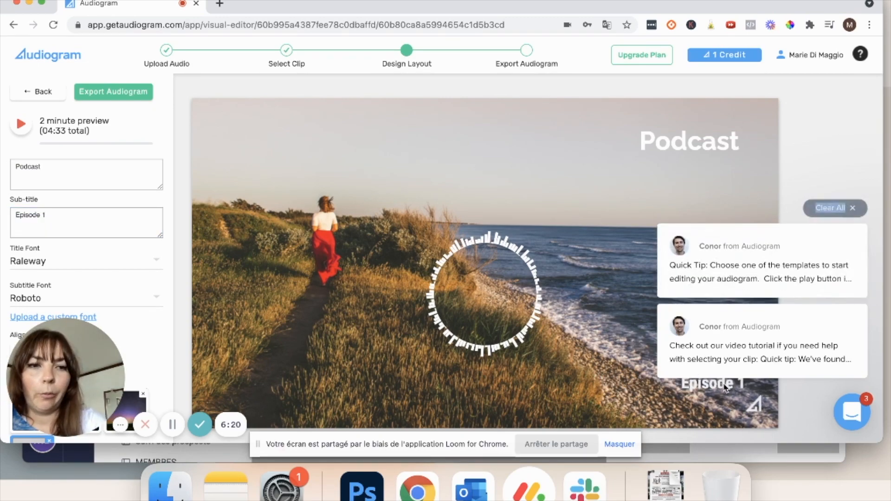
click(842, 207)
Set the title font to Montserrat and the subtitle font to Open Sans.
scroll(148, 243, down, 3)
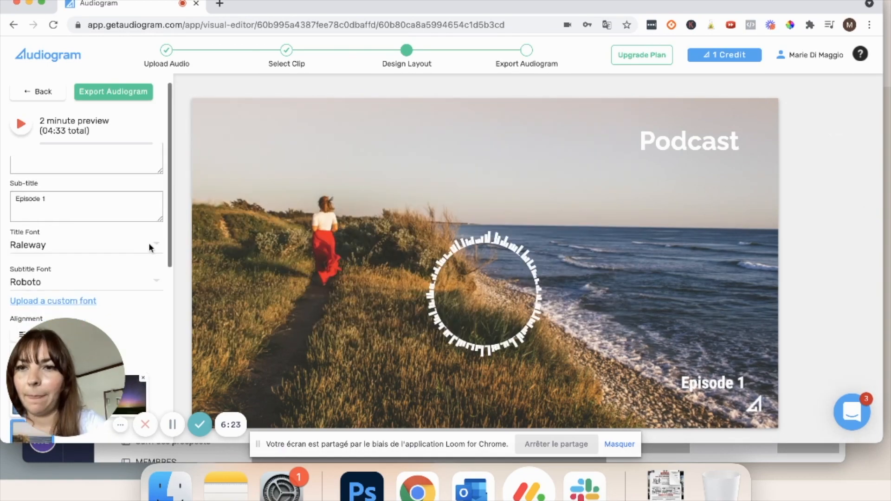
click(41, 174)
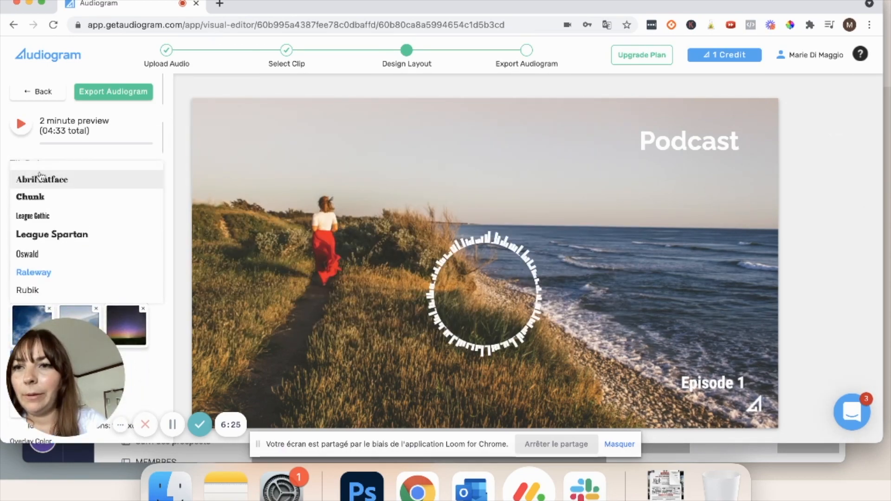
scroll(76, 240, up, 2)
scroll(77, 242, down, 1)
scroll(78, 242, down, 1)
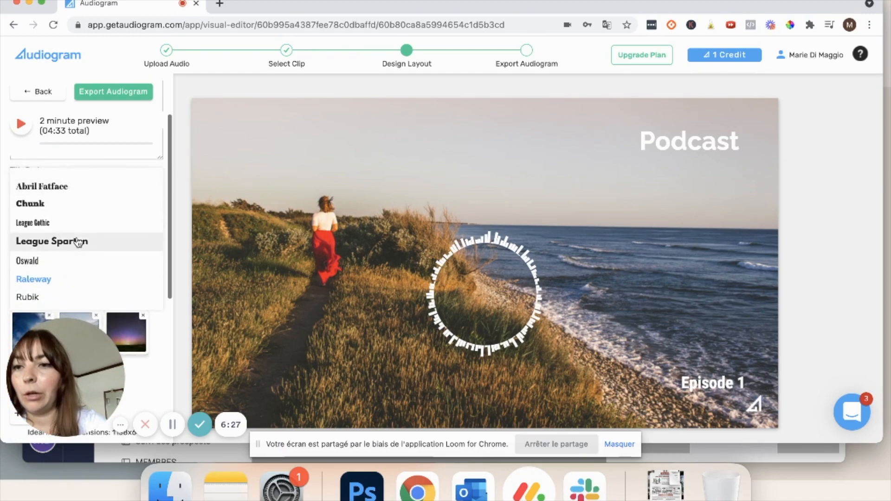
scroll(83, 265, down, 3)
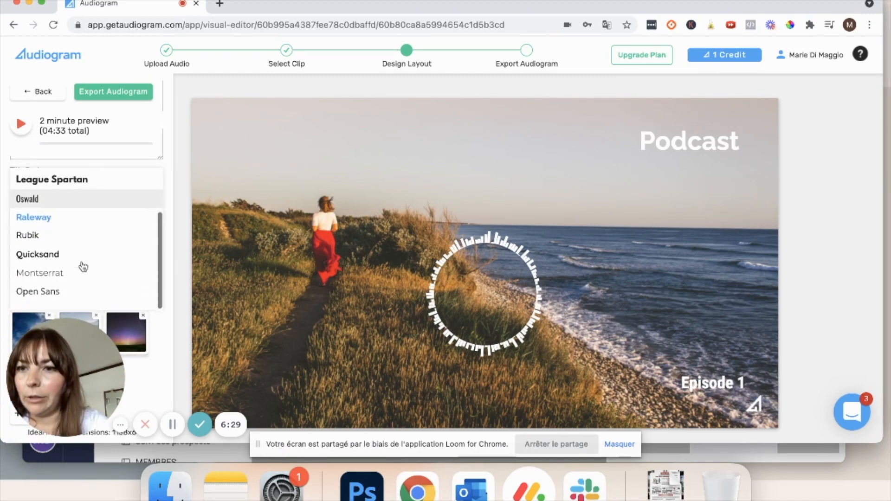
click(59, 275)
click(67, 222)
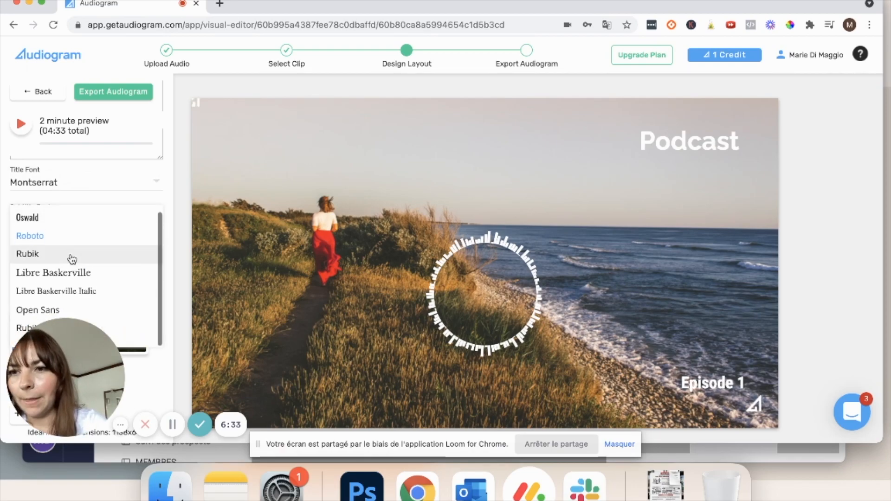
click(45, 310)
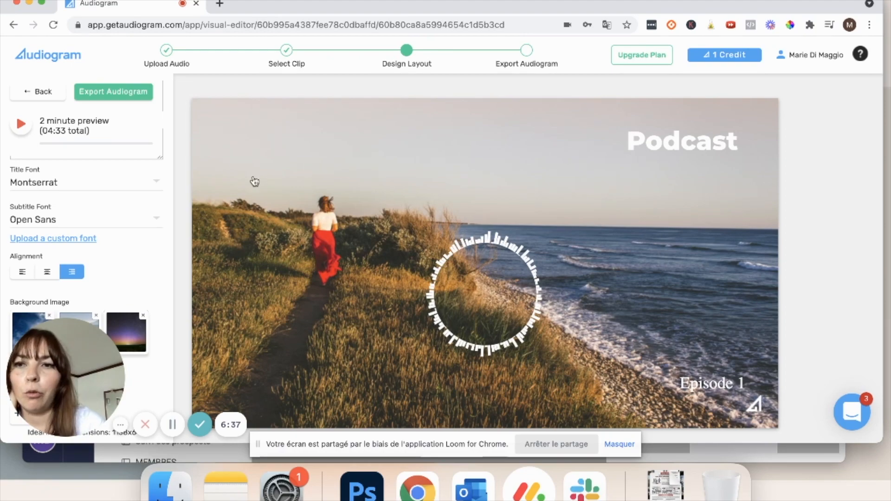
Try left alignment for the title and sub-title, and centre both texts.
scroll(81, 245, down, 1)
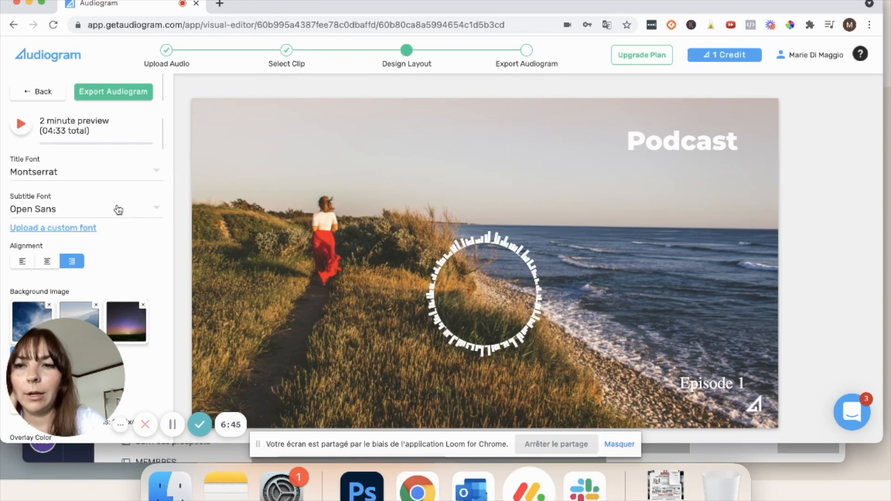
scroll(120, 238, down, 2)
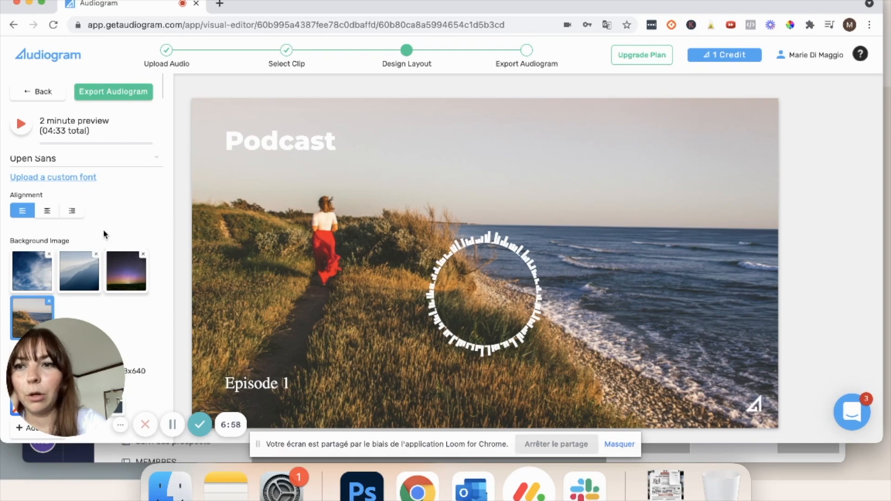
click(48, 211)
Delete the audiogram's title text and undo the deletion.
scroll(135, 233, up, 2)
scroll(135, 232, up, 2)
drag(76, 175, 2, 146)
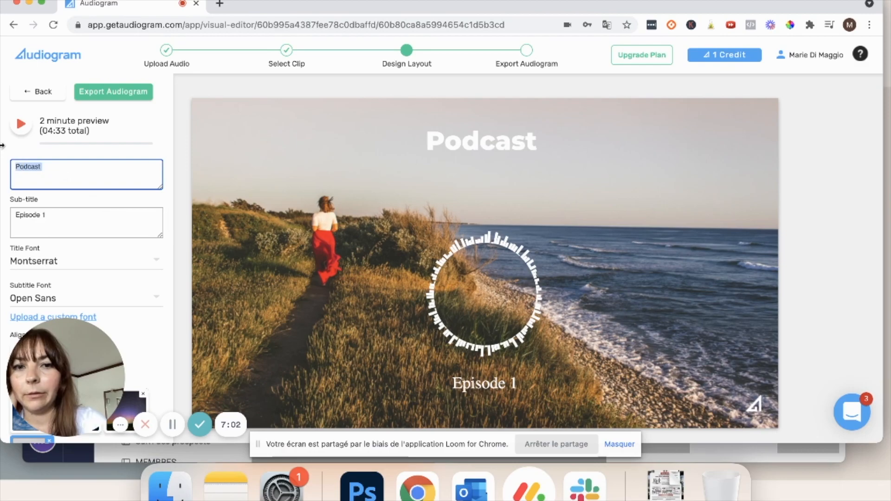
key(BackSpace)
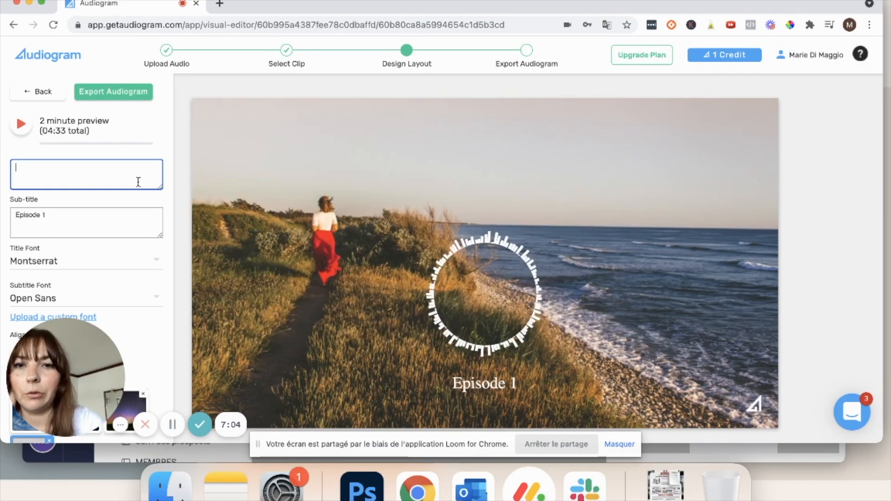
key(super+z)
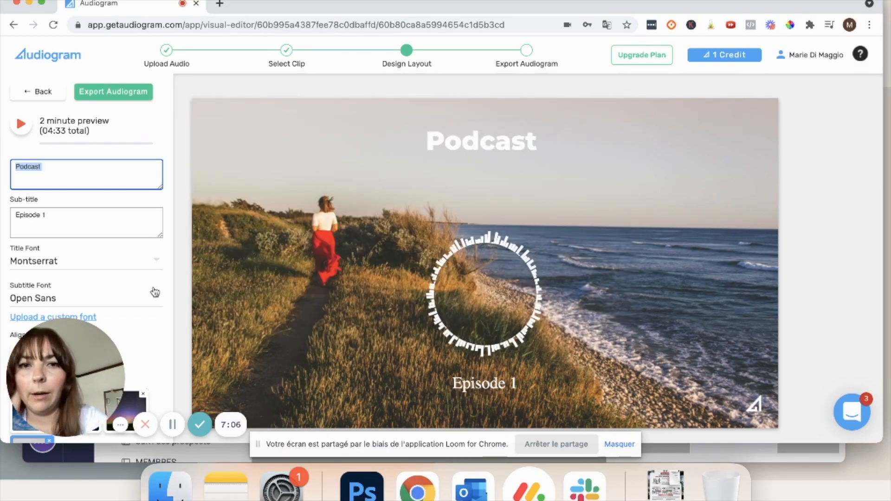
Try a custom overlay color #C5B1C8 over the background image, and set the overlay back to none.
scroll(57, 166, down, 5)
scroll(71, 190, up, 1)
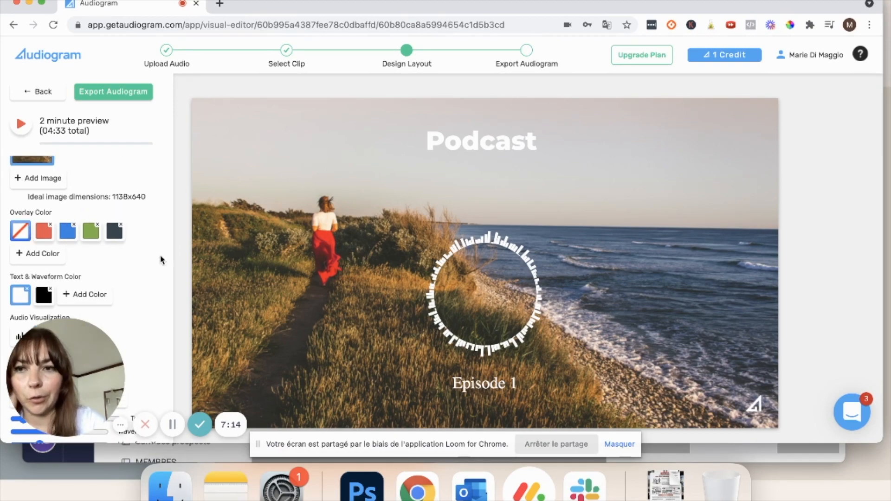
click(47, 255)
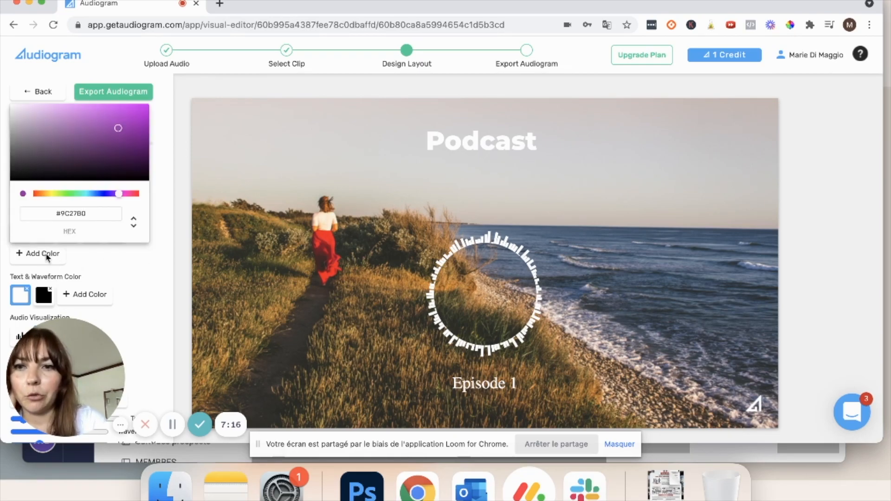
drag(62, 135, 26, 121)
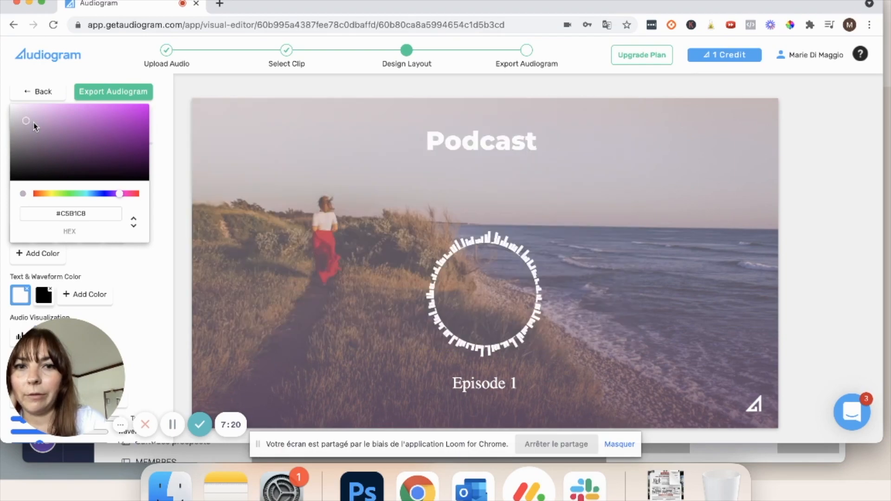
click(148, 294)
scroll(143, 263, down, 1)
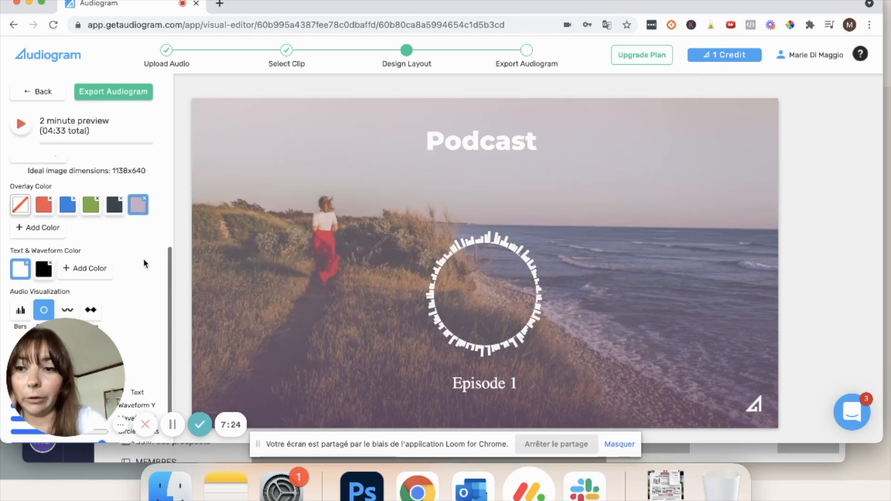
scroll(144, 264, down, 1)
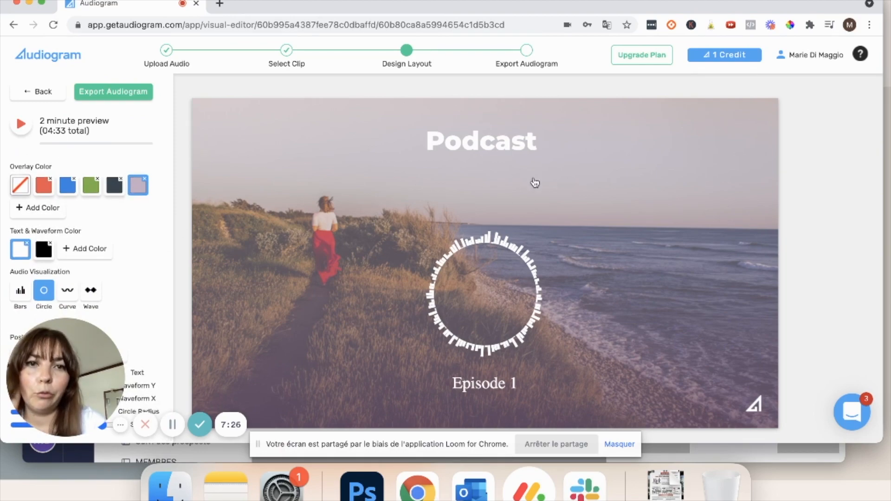
click(23, 185)
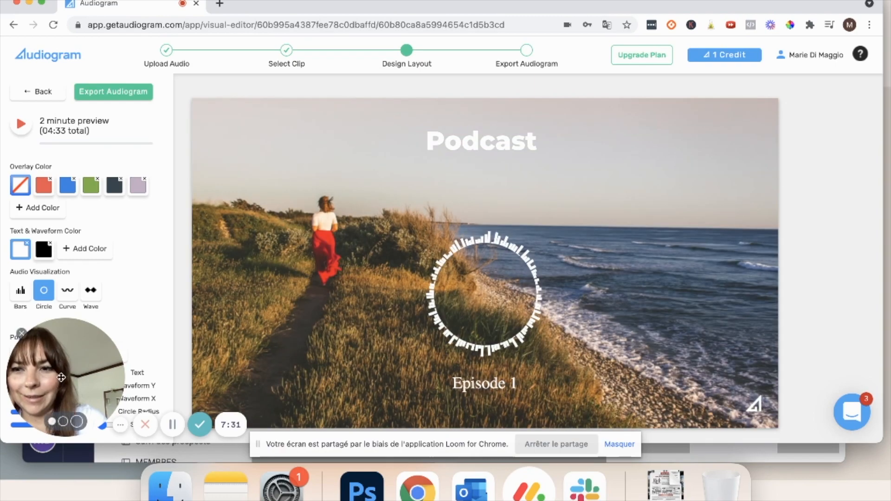
Try the Circle, Curve and Wave audio visualizations and set the visualization to Bars.
drag(65, 377, 723, 138)
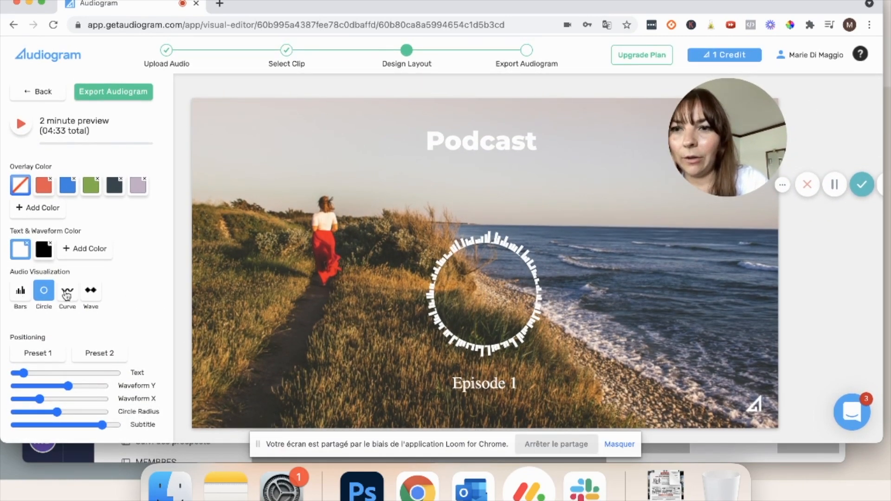
click(18, 302)
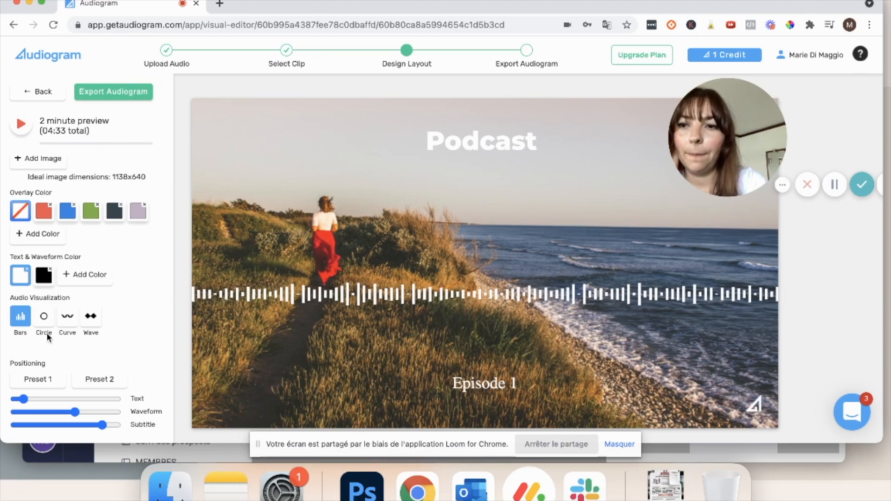
click(43, 316)
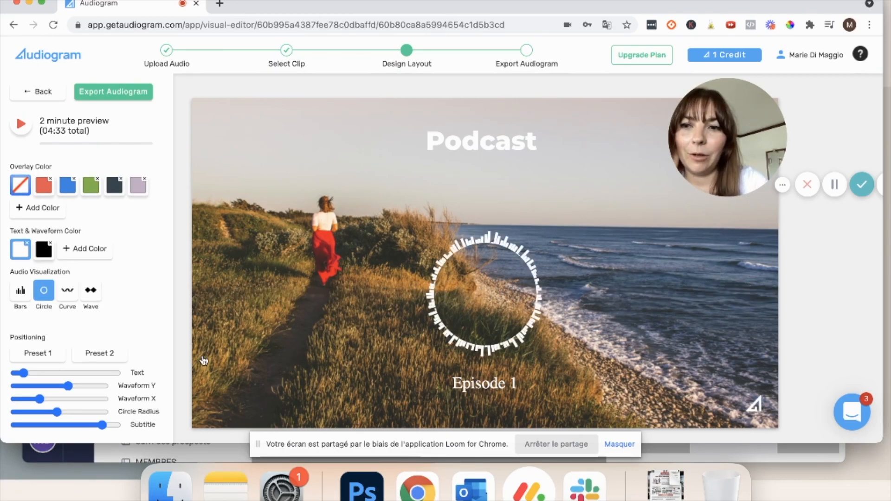
click(68, 293)
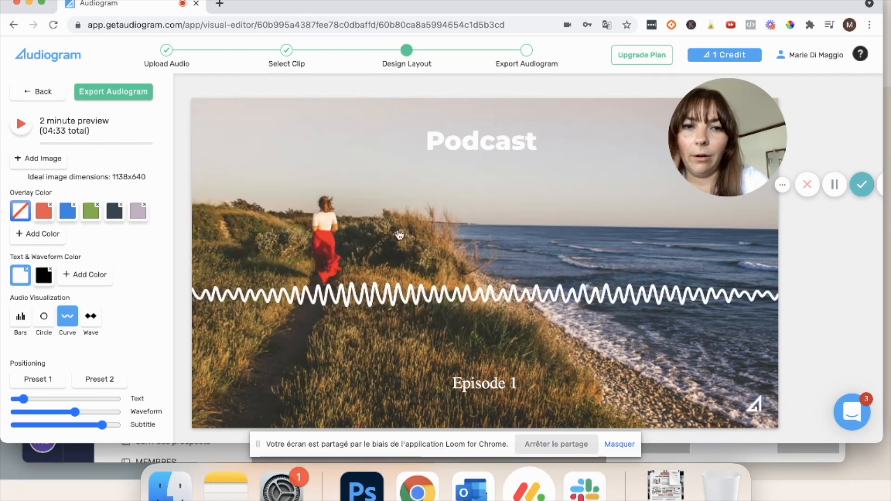
click(90, 329)
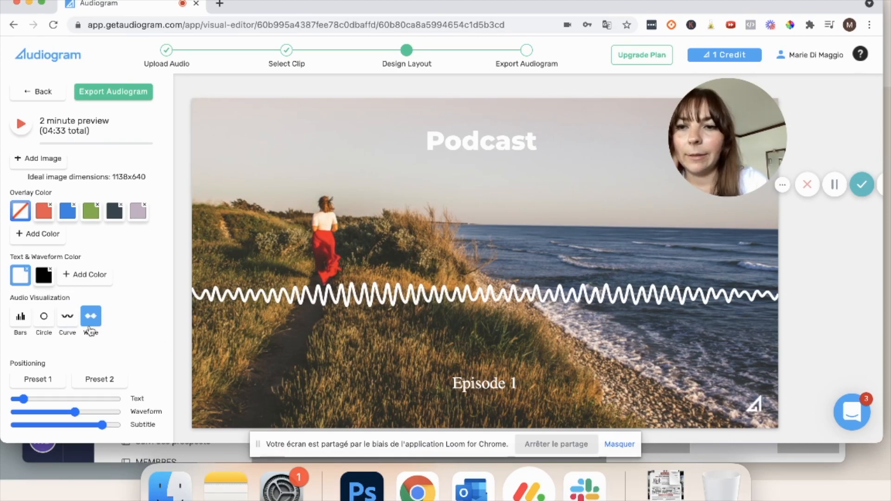
click(21, 320)
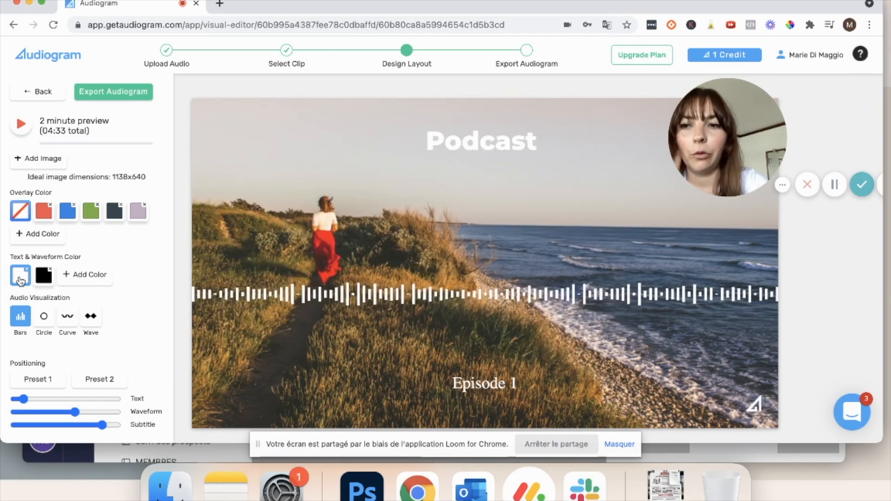
Try a custom text and waveform color #CDDC39, and switch the color back to white.
click(90, 278)
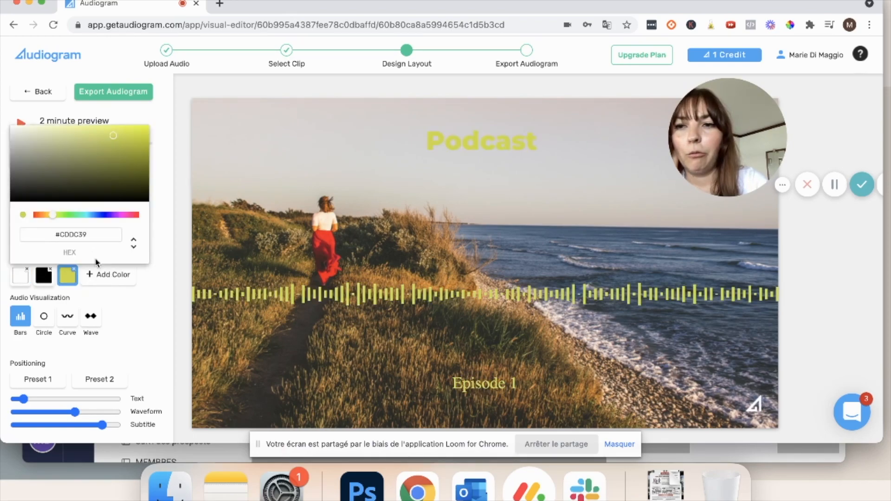
click(157, 294)
click(20, 275)
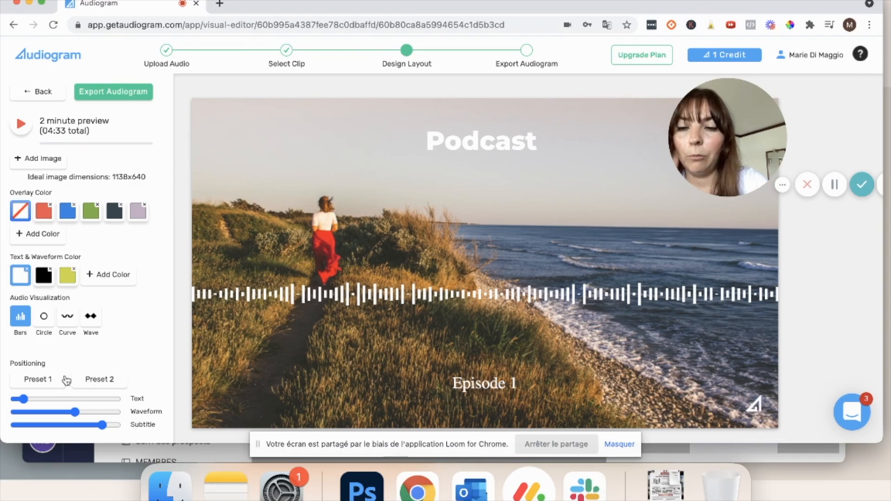
Compare positioning Preset 1 with Preset 2 and apply Preset 1 to the layout.
click(53, 383)
click(96, 381)
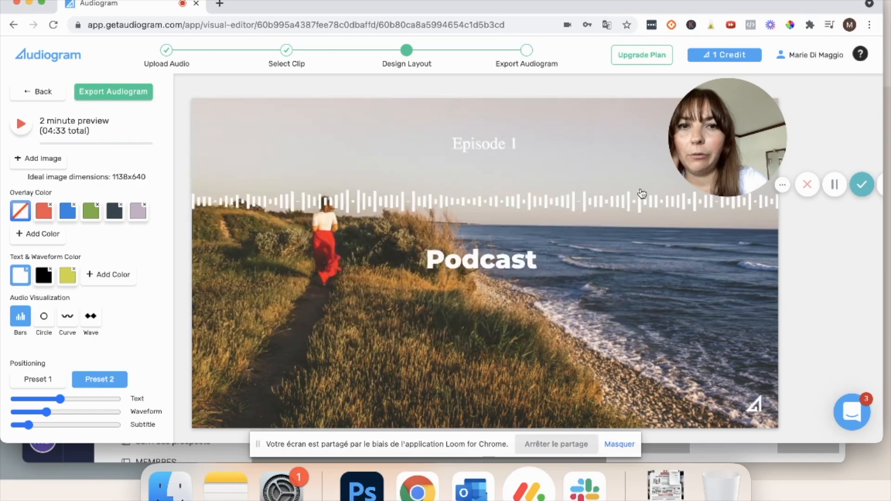
click(25, 385)
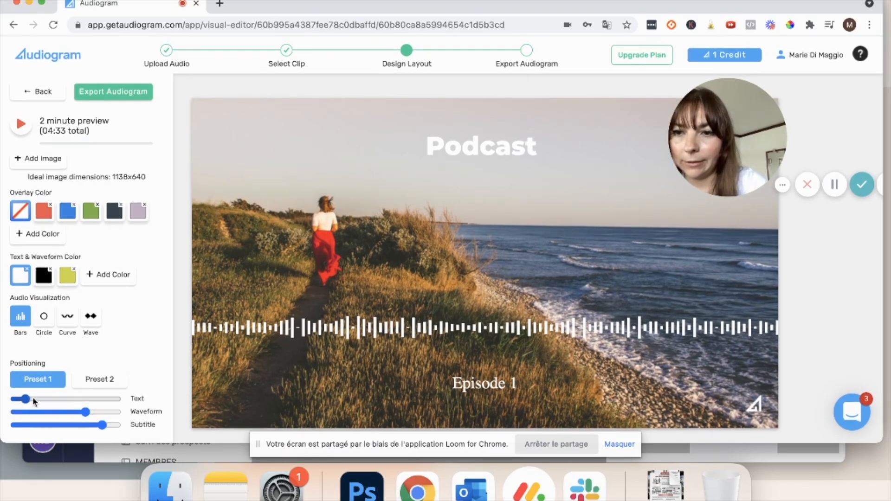
Restore the Preset 1 positioning after trying a lower title, and right-align the title and sub-title.
drag(26, 400, 94, 405)
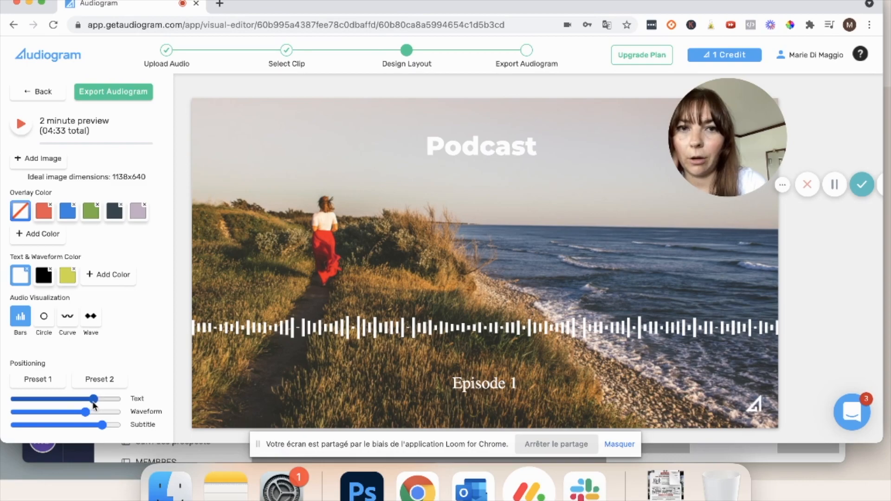
click(44, 399)
click(38, 379)
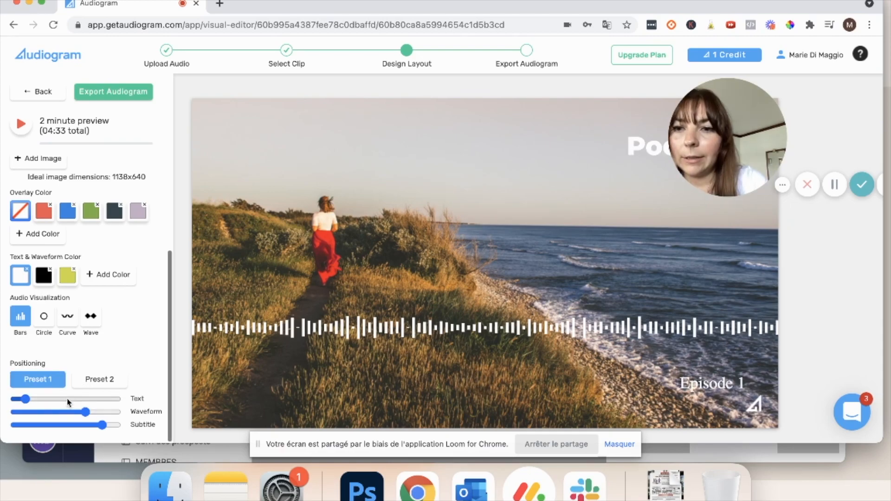
Try the Circle visualization with the Preset 1 layout and switch back to Bars.
click(49, 323)
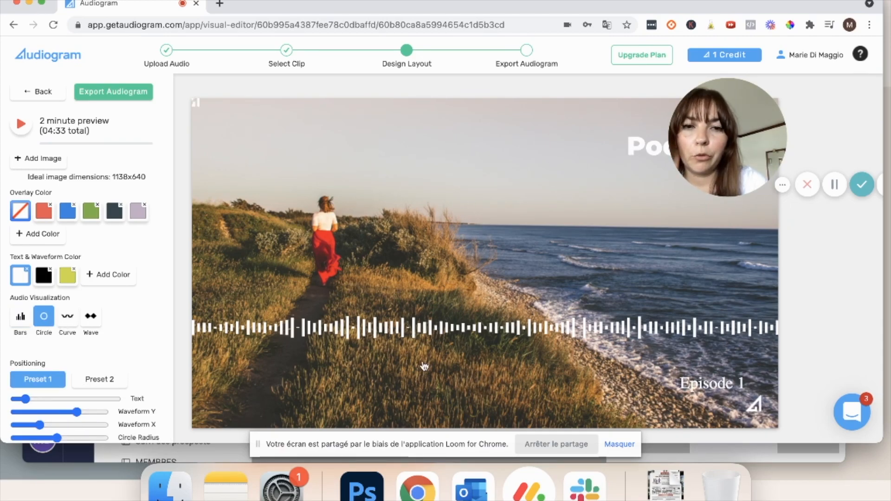
scroll(155, 397, down, 2)
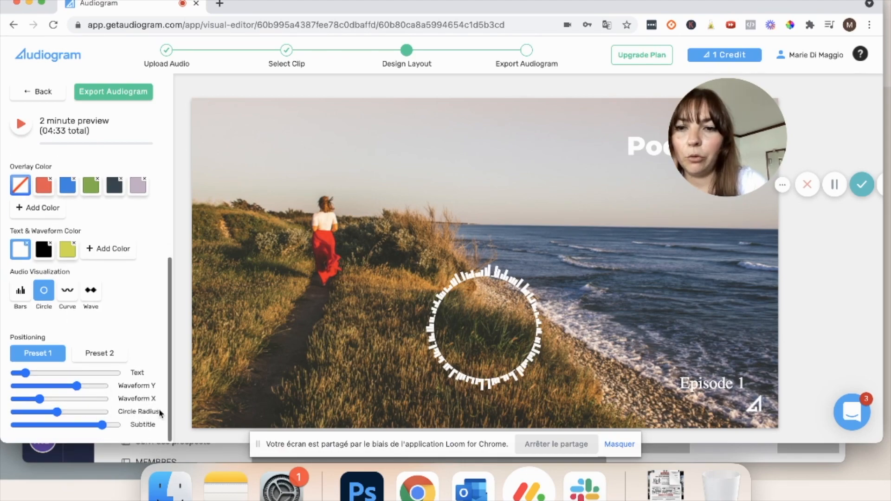
click(20, 290)
Lower the waveform slightly and move the sub-title up to just below the title.
drag(79, 412, 38, 426)
drag(709, 130, 705, 247)
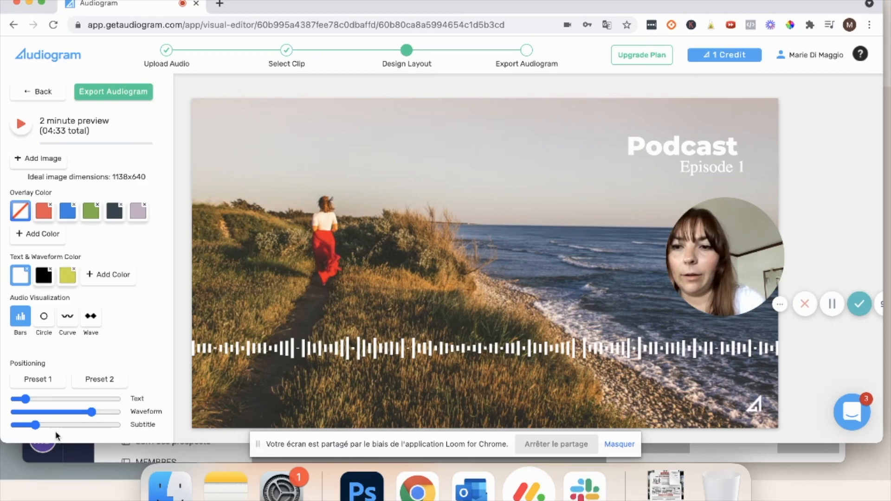
click(43, 426)
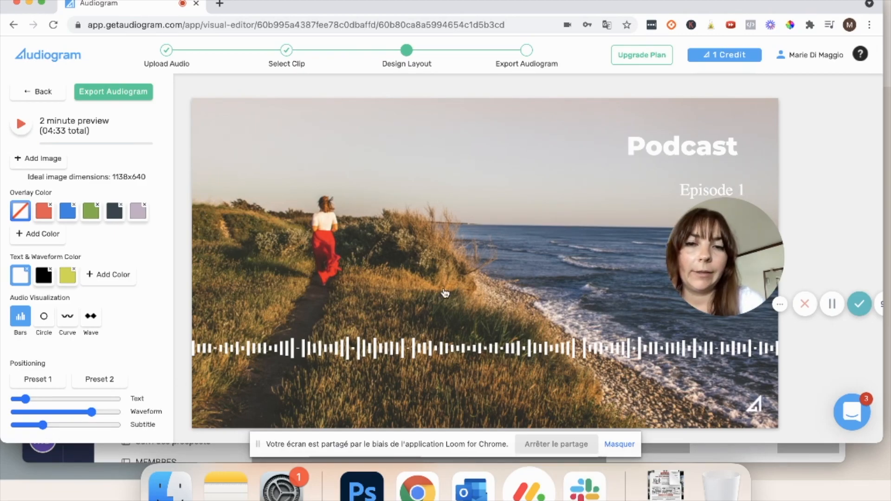
Play the 2 minute preview briefly to check the animated waveform, and stop it.
scroll(140, 310, up, 10)
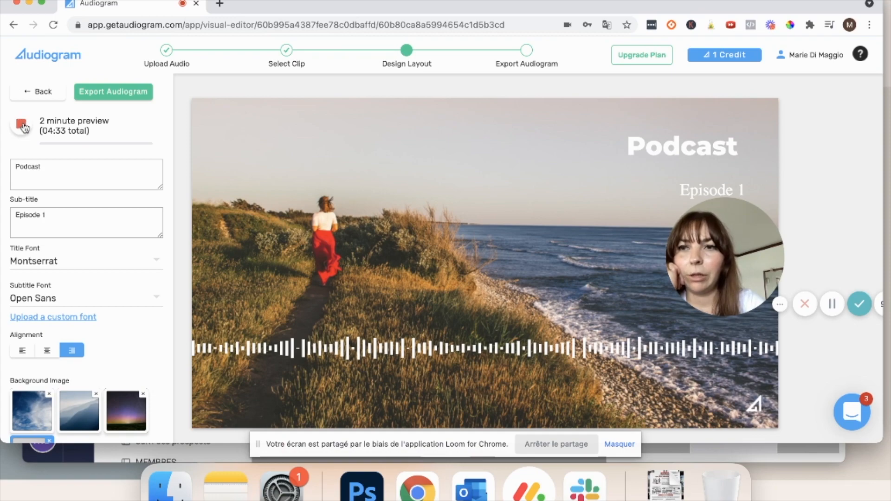
click(21, 125)
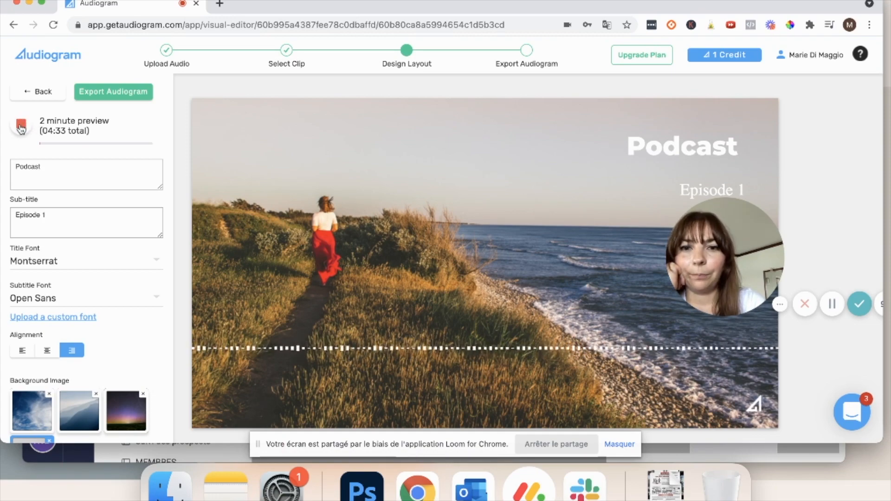
click(21, 127)
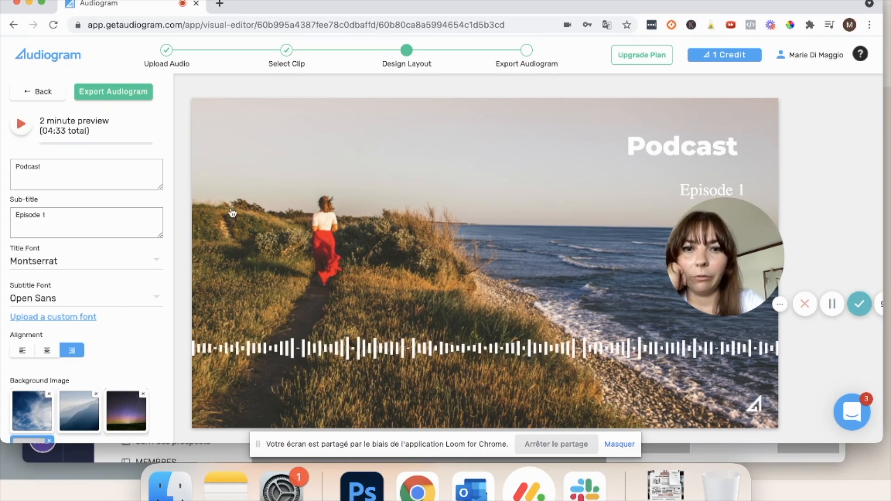